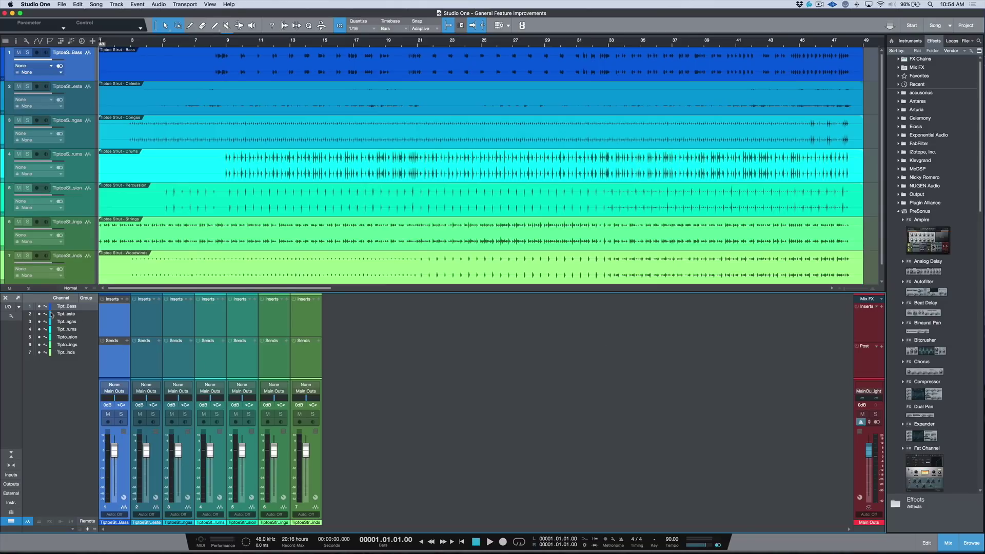
In Song Setup's Audio I/O Setup, browse the IO Configurations folder to import a saved .ioconfig file
click(8, 307)
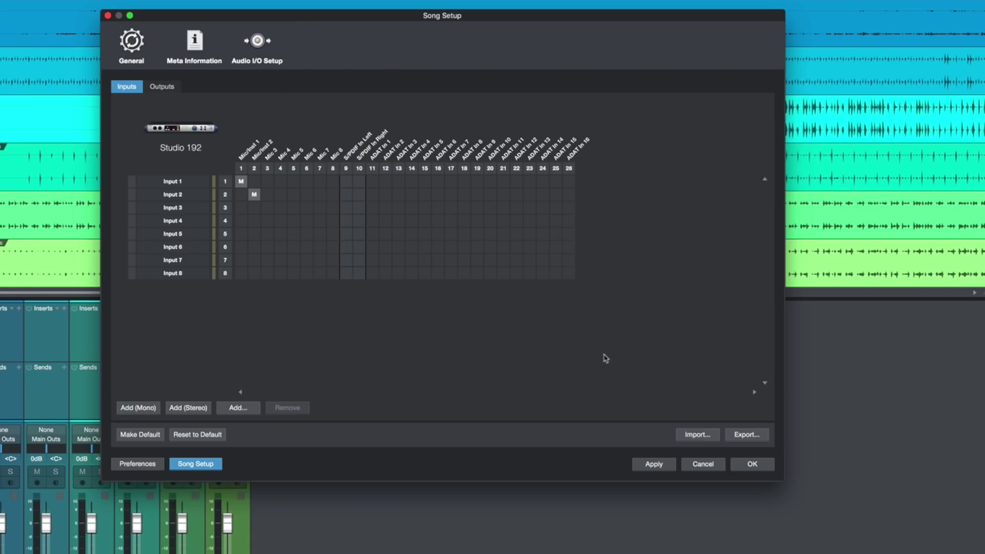
click(693, 435)
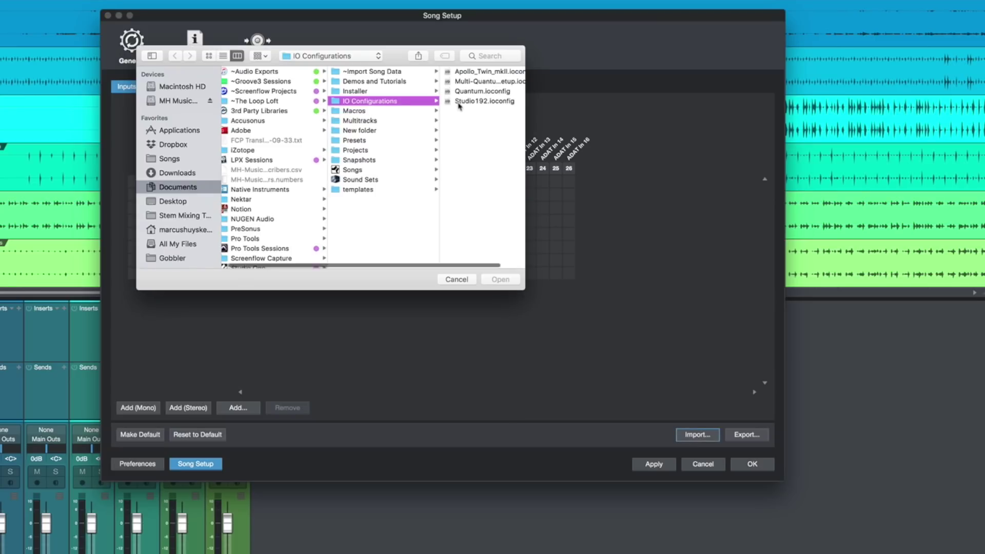
scroll(454, 92, right, 2)
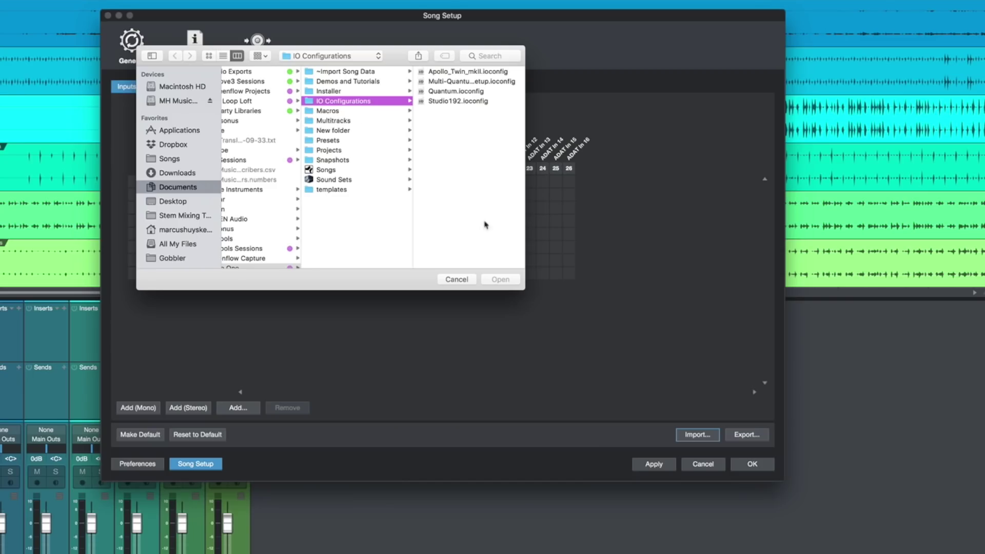
Cancel the import and reset the inputs to default, mapping Inputs 1–8 to channels 1–8
click(467, 281)
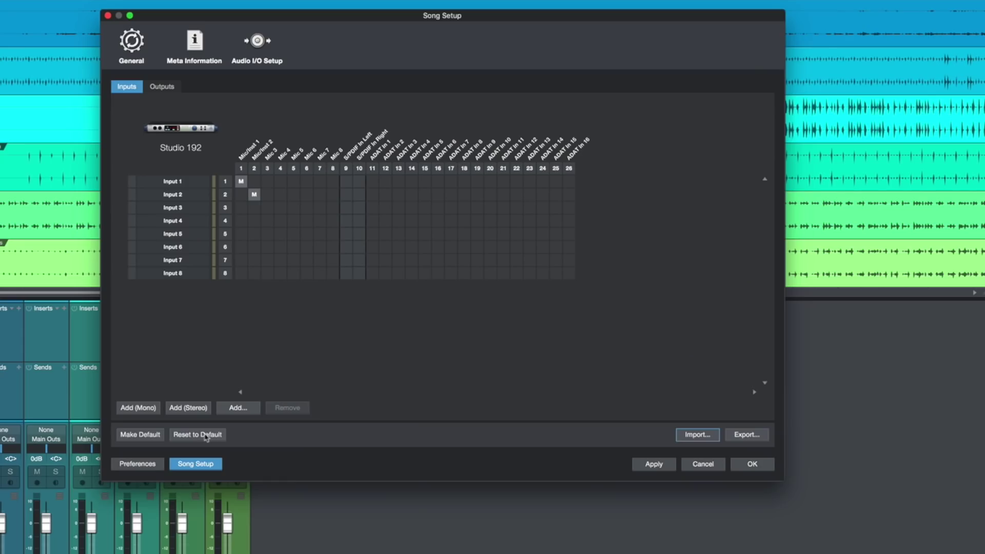
click(205, 435)
click(327, 114)
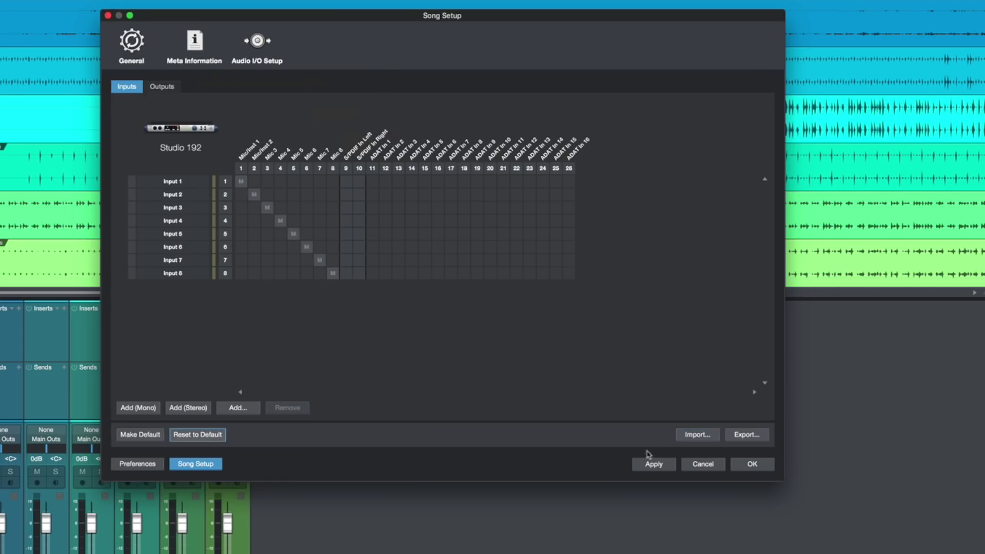
Apply the default input routing, check the Outputs page, then return to Inputs
click(655, 465)
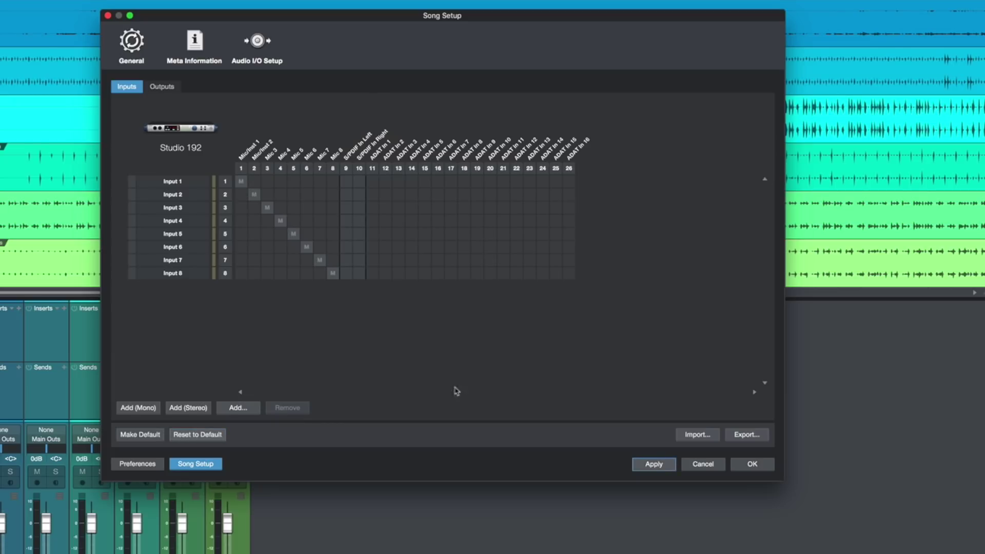
click(163, 87)
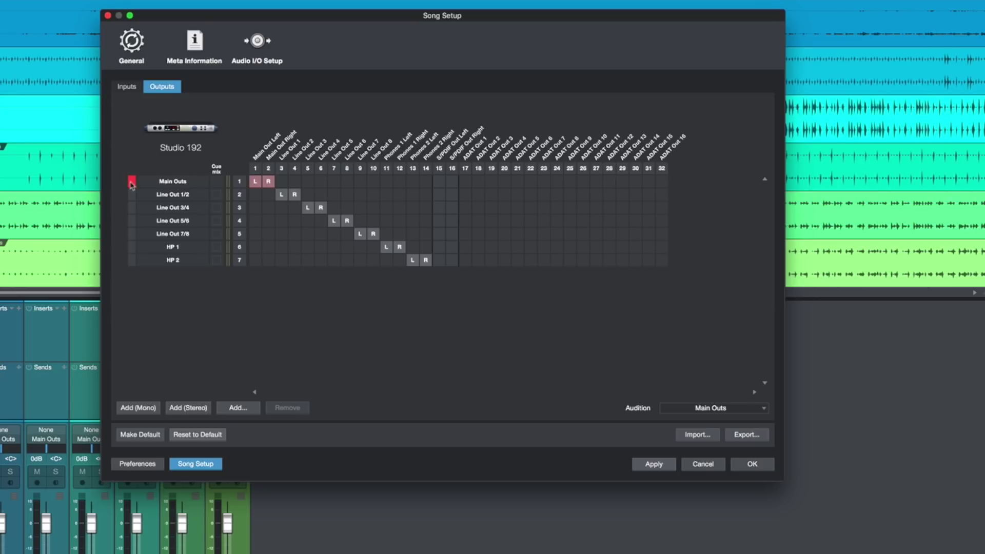
click(127, 87)
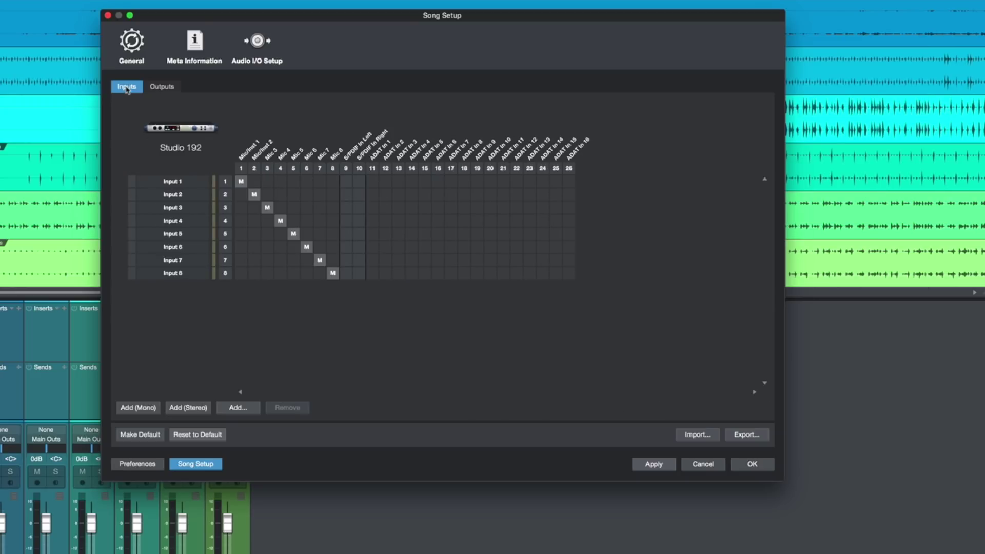
Look at Input 1's colour choices without changing them, then start adding new I/O channels
click(132, 182)
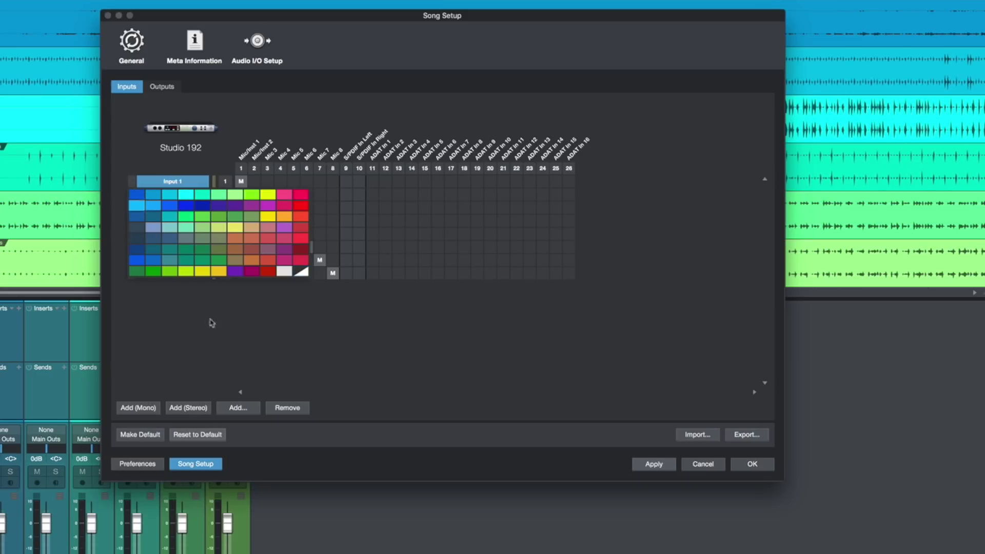
click(273, 345)
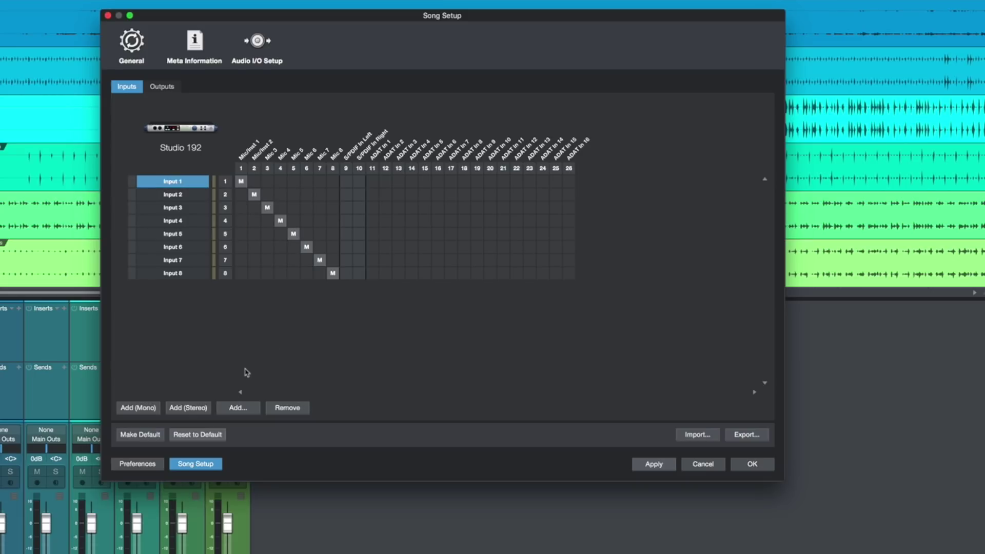
click(250, 408)
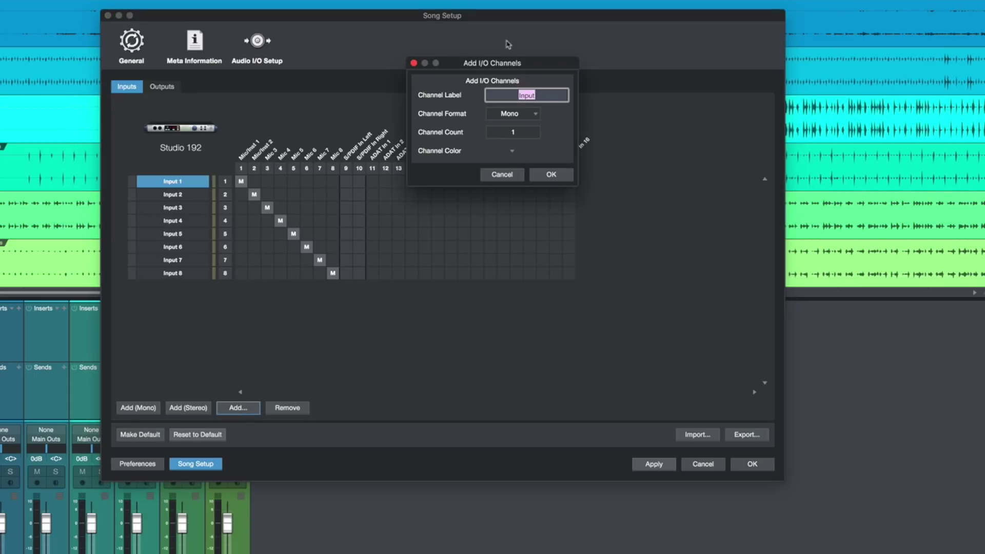
Add 8 mono input channels labelled ADAT in cyan, and apply them as inputs 9–16
drag(537, 65, 496, 260)
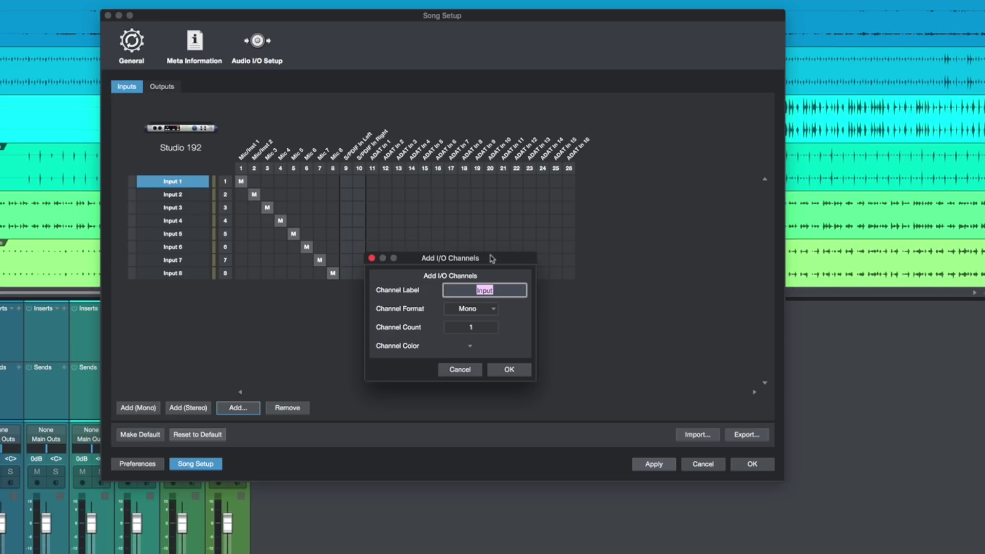
text(ADAT)
click(477, 310)
click(526, 314)
click(478, 328)
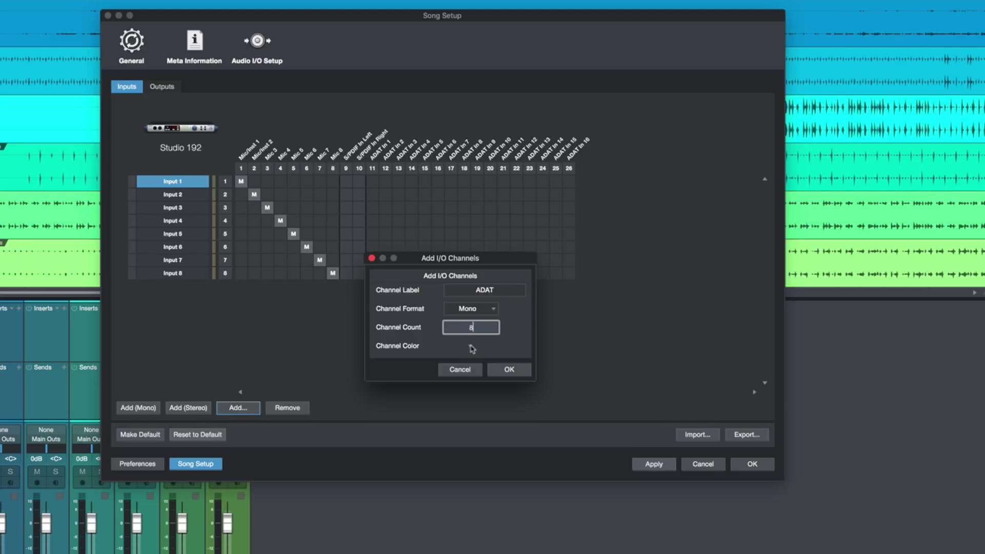
click(470, 346)
click(484, 362)
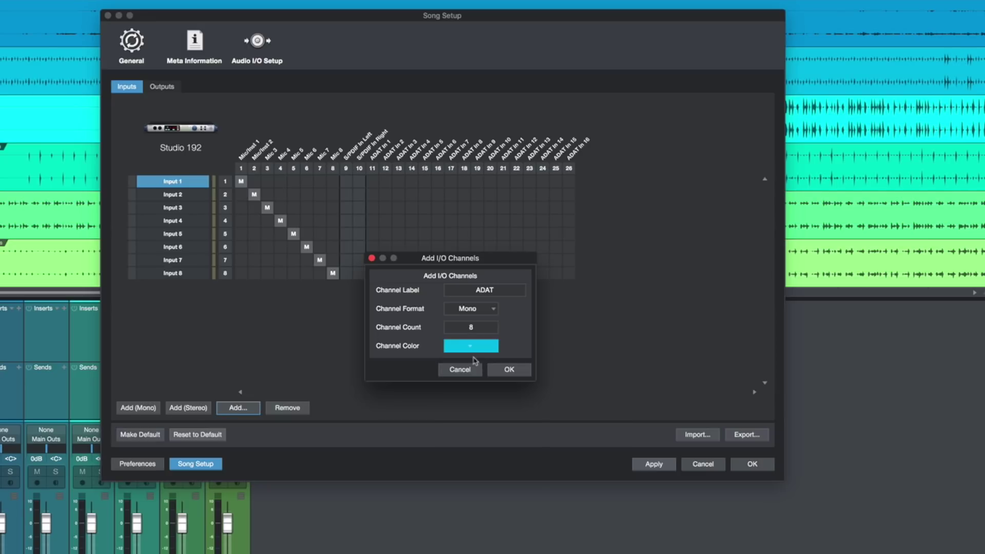
click(513, 368)
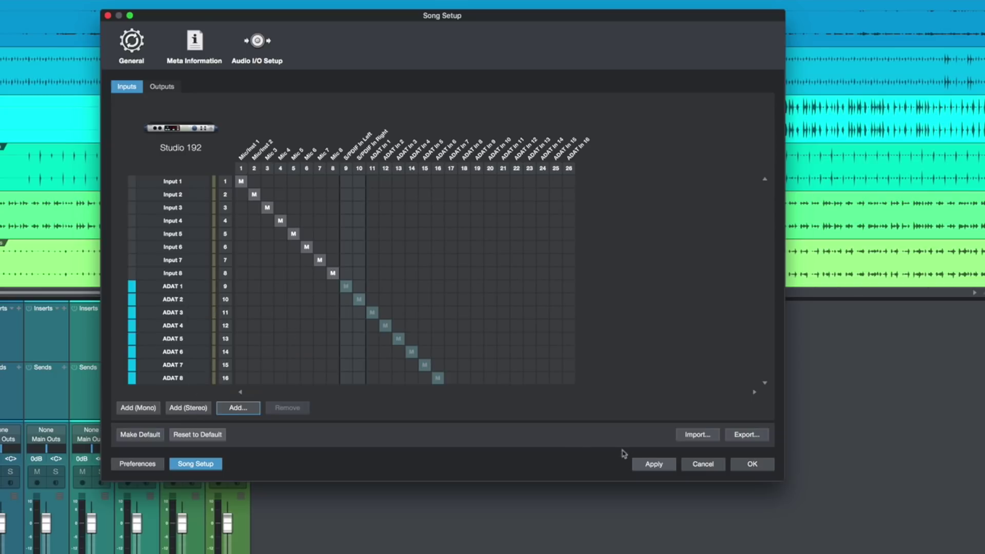
click(652, 464)
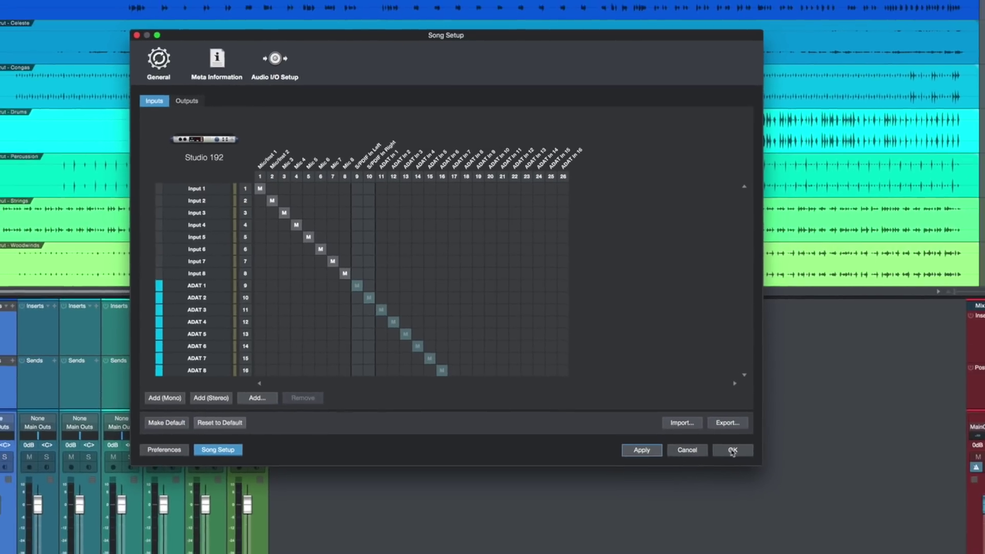
Close Song Setup with OK and display Inputs 1–8 and ADAT 1–8 in the mixer
click(752, 464)
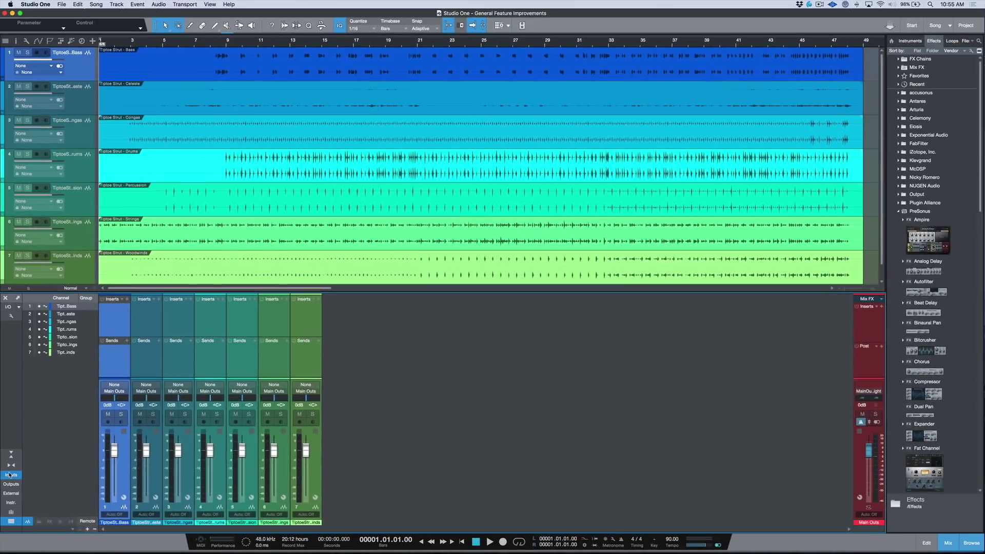
click(10, 476)
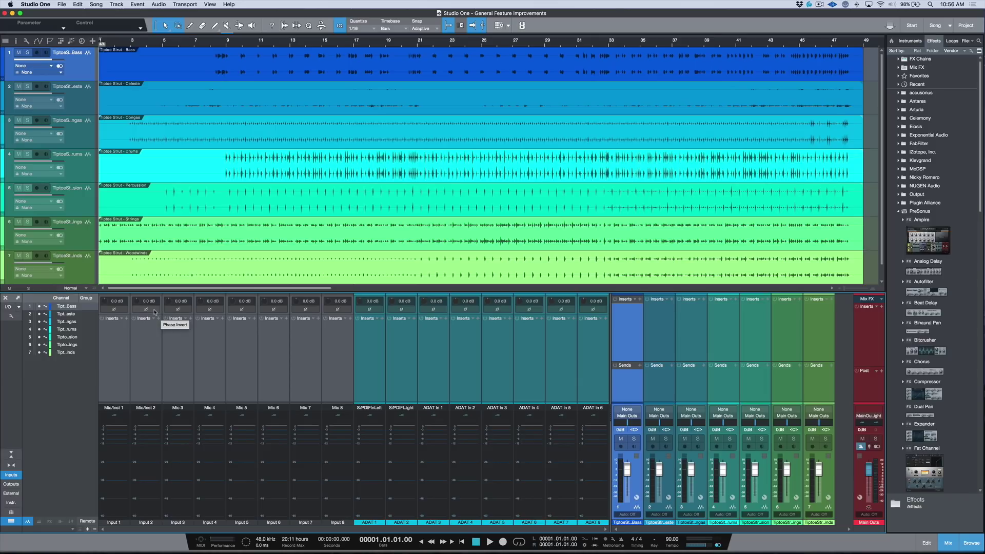
click(146, 310)
click(146, 309)
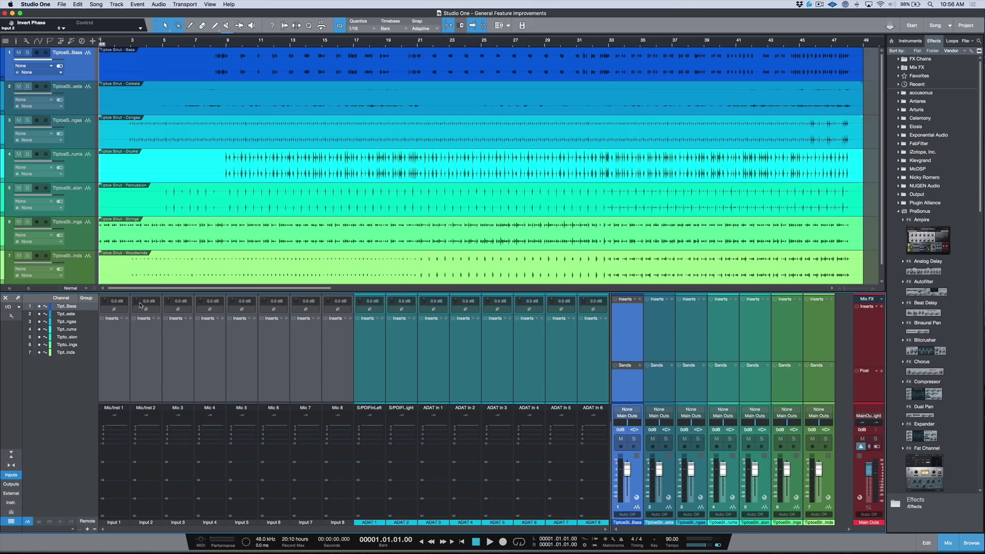
Turn Input 1's gain knob down to -9.1 dB
drag(105, 302, 105, 317)
Hide the input channels, enable Input controls on every channel strip, and select the Drums channel
click(12, 475)
click(12, 316)
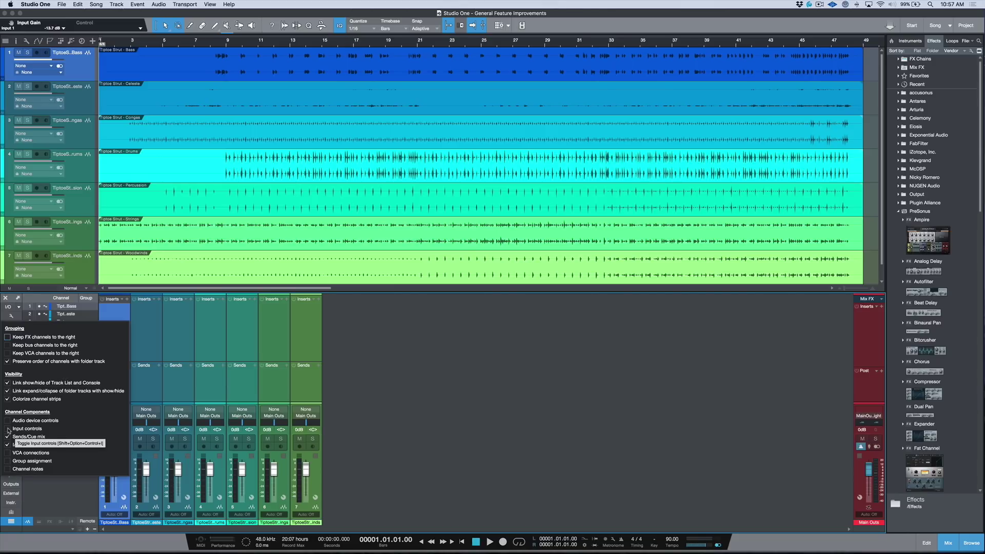
click(7, 429)
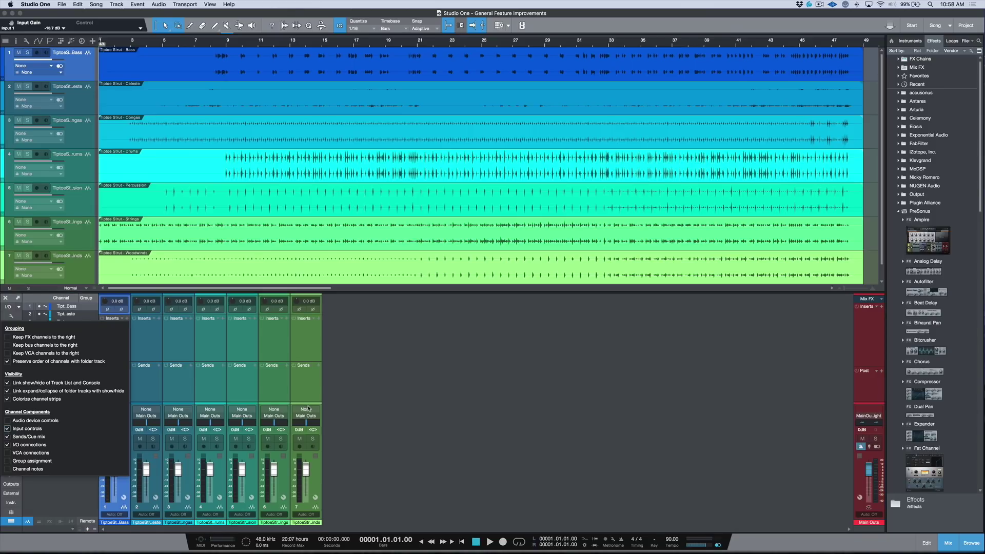
click(374, 397)
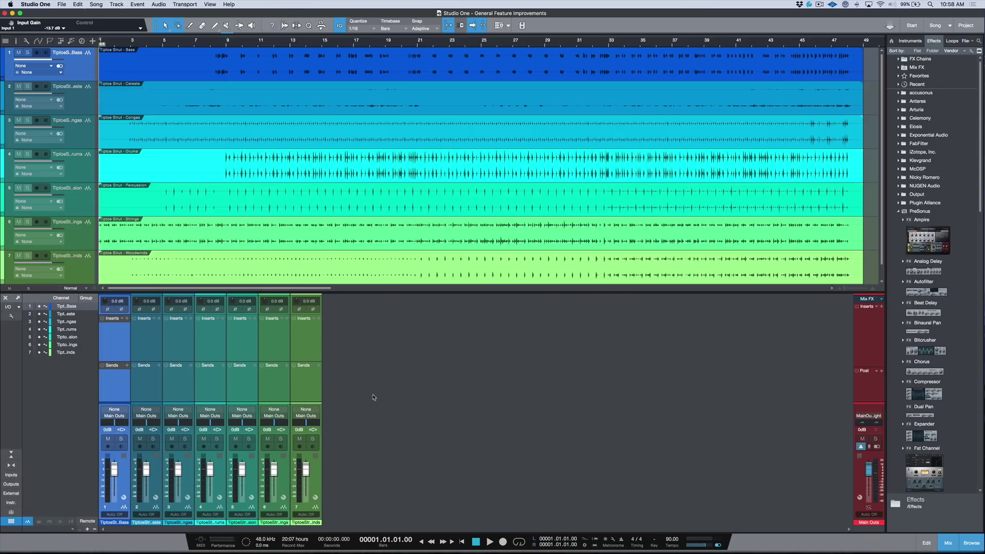
click(211, 352)
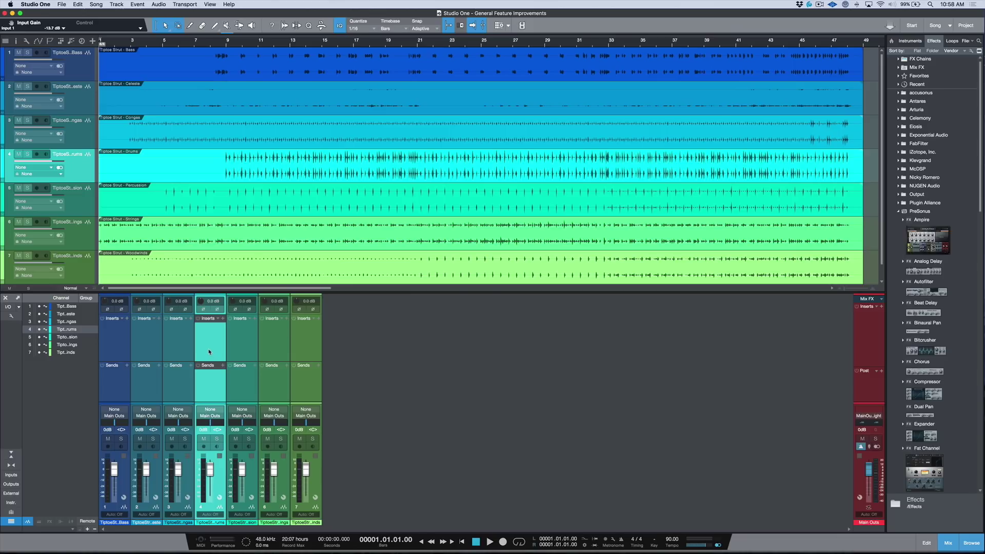